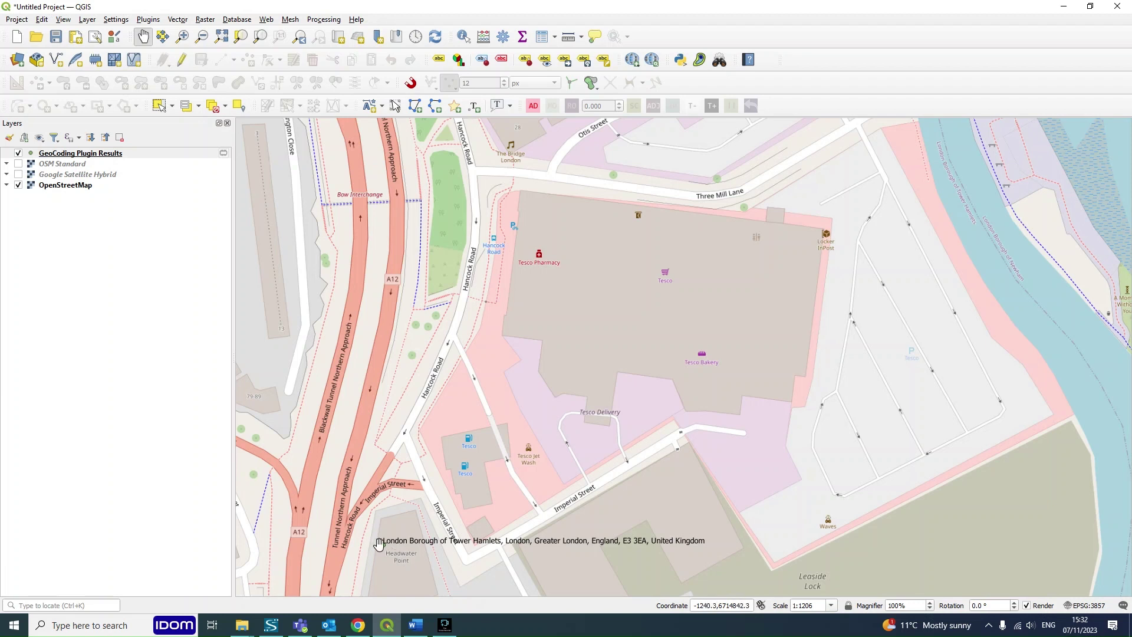
Step: Remove the GeoCoding Plugin Results layer from the project and confirm the removal
{"action": "right_click", "coordinate": [72, 155]}
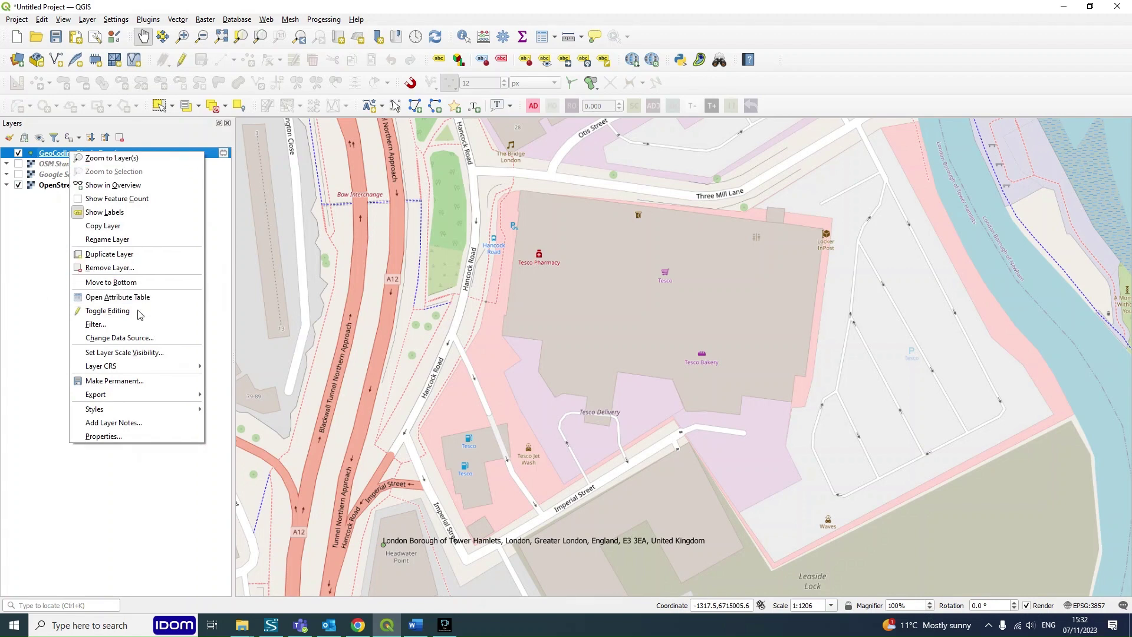
{"action": "mouse_move", "coordinate": [126, 415]}
{"action": "left_click", "coordinate": [120, 268]}
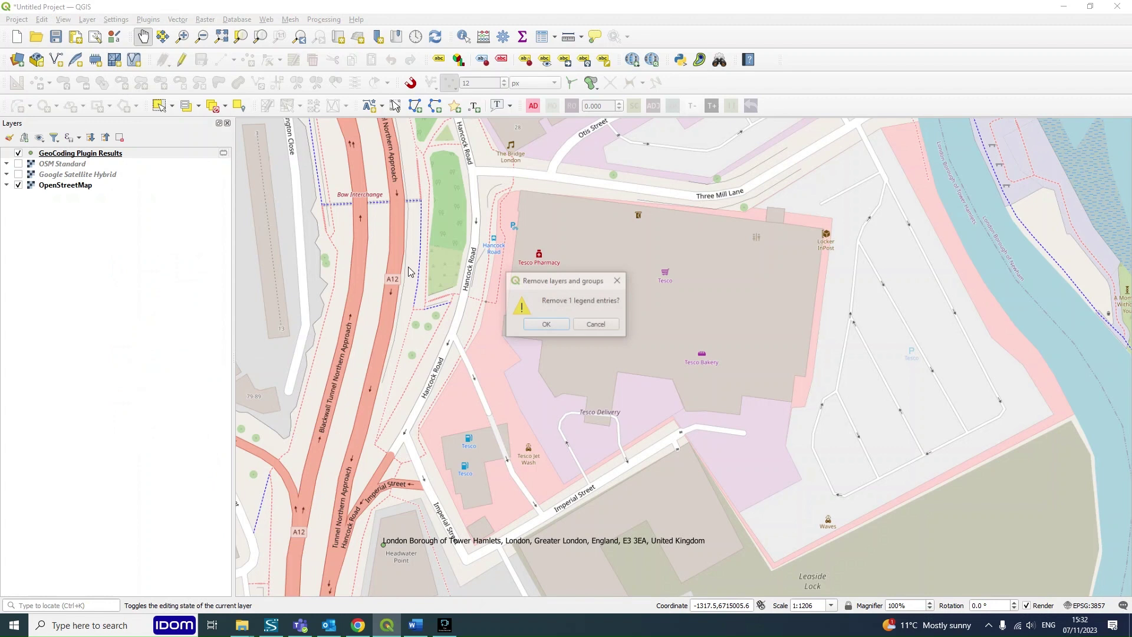
{"action": "left_click", "coordinate": [546, 325]}
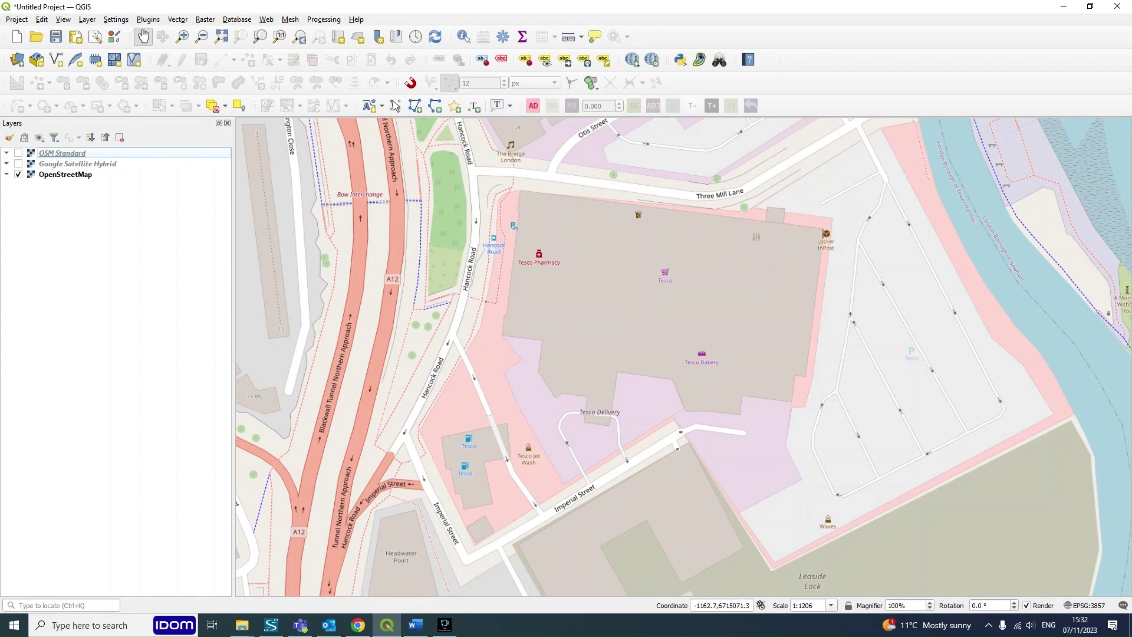
Step: Start a new shapefile layer from Layer > Create Layer
{"action": "left_click", "coordinate": [87, 19]}
{"action": "mouse_move", "coordinate": [125, 61]}
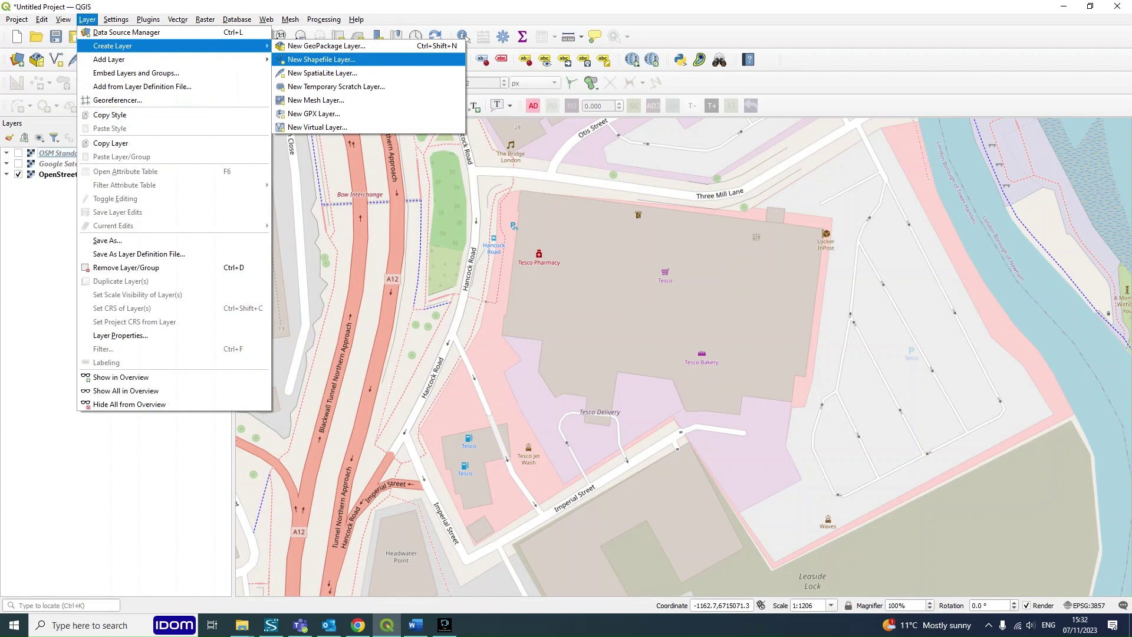
{"action": "left_click", "coordinate": [321, 59]}
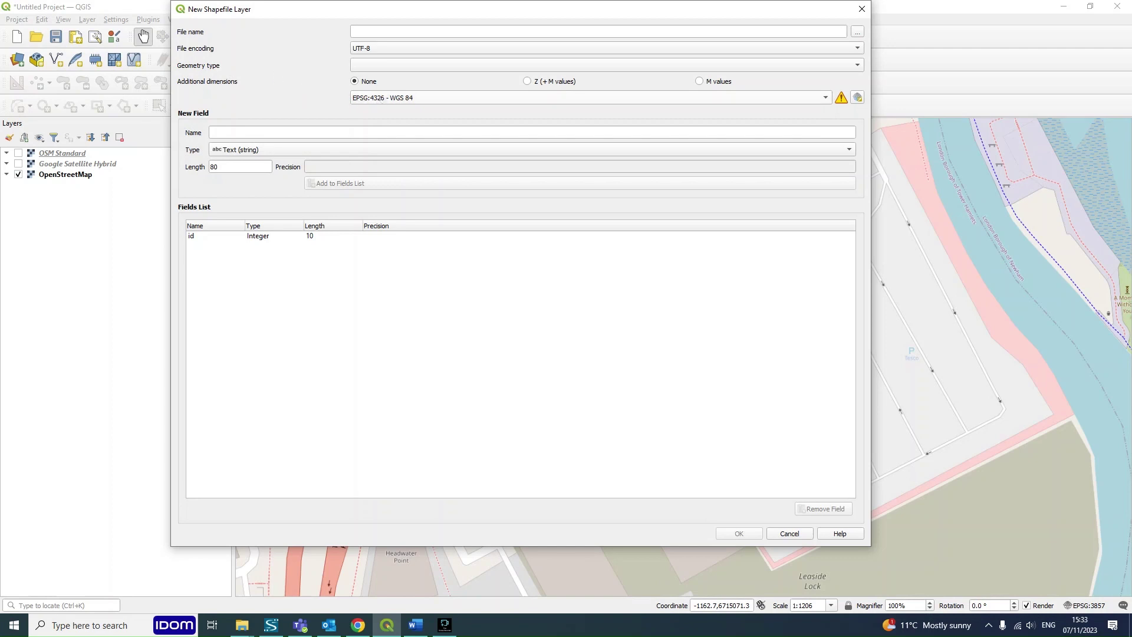
Step: Set the new layer's CRS to EPSG:27700 British National Grid and geometry to Polygon
{"action": "left_click", "coordinate": [372, 98]}
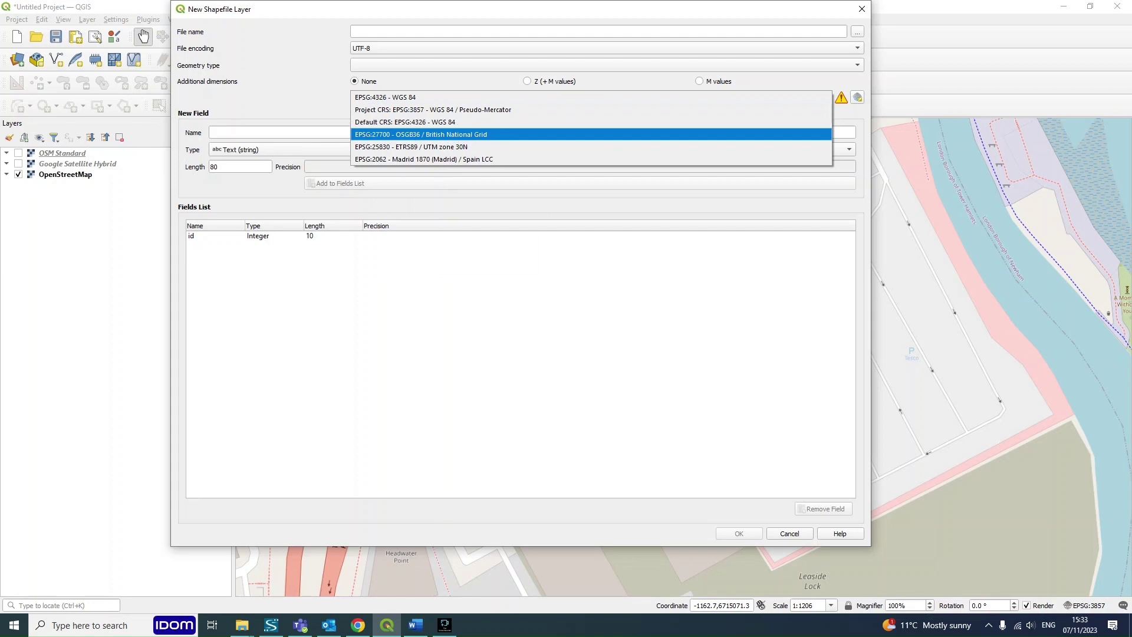
{"action": "left_click", "coordinate": [403, 135]}
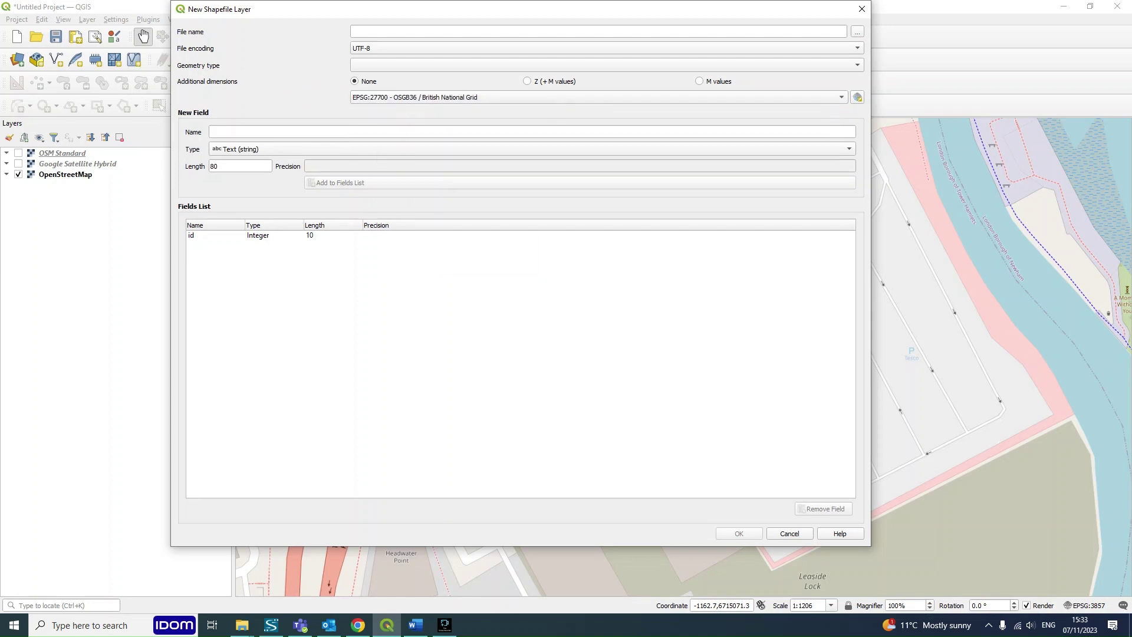
{"action": "left_click", "coordinate": [363, 65]}
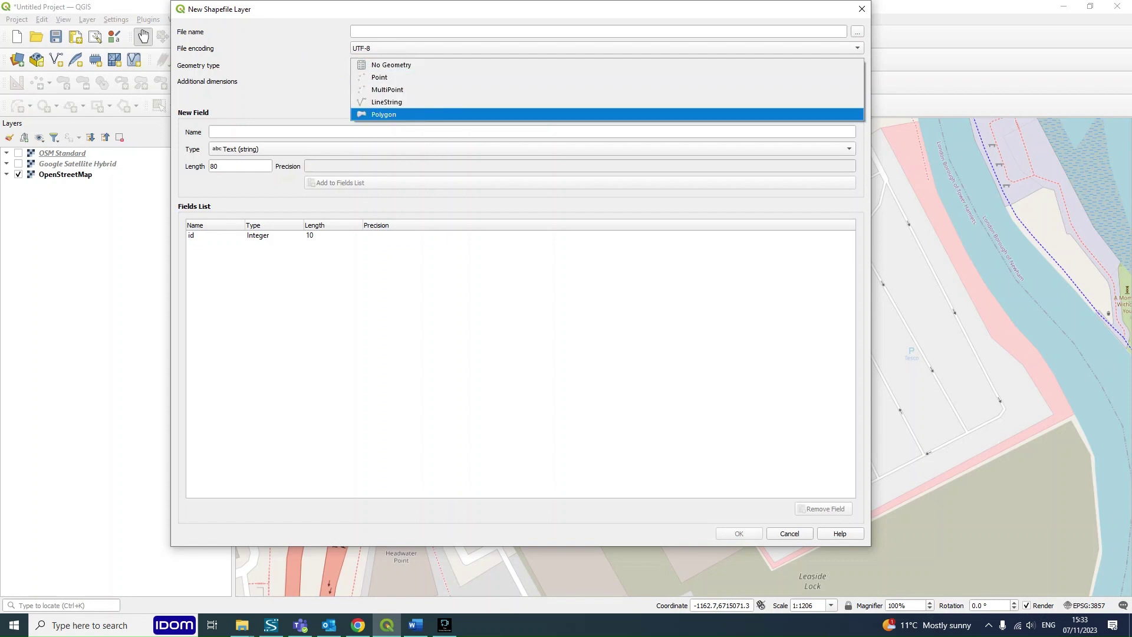
{"action": "left_click", "coordinate": [413, 114]}
{"action": "left_click", "coordinate": [401, 66]}
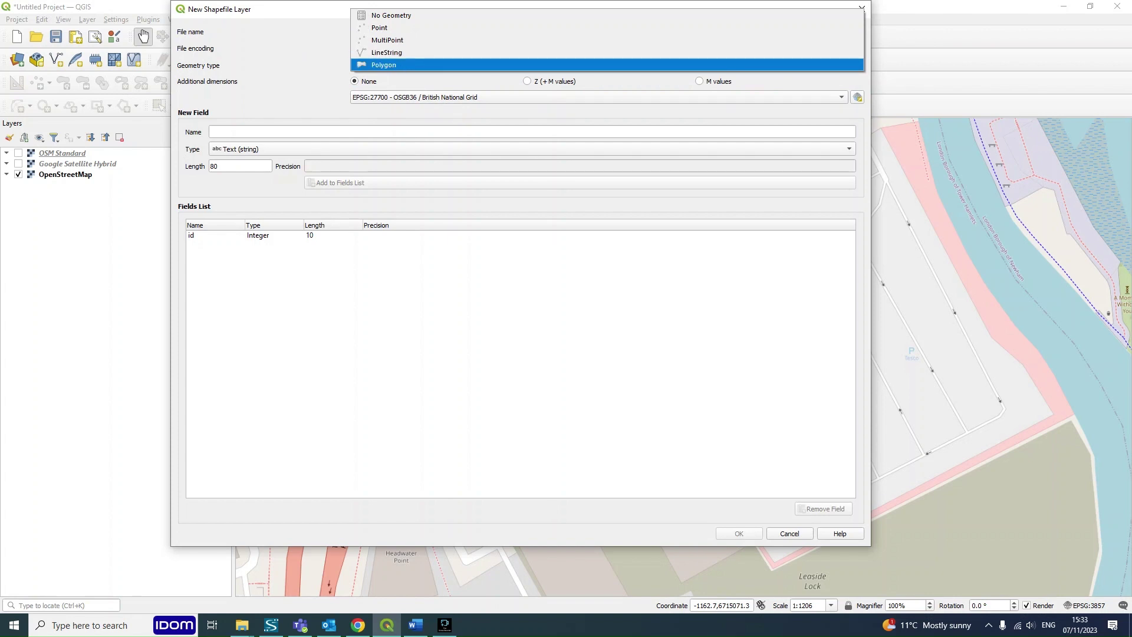
{"action": "left_click", "coordinate": [398, 66]}
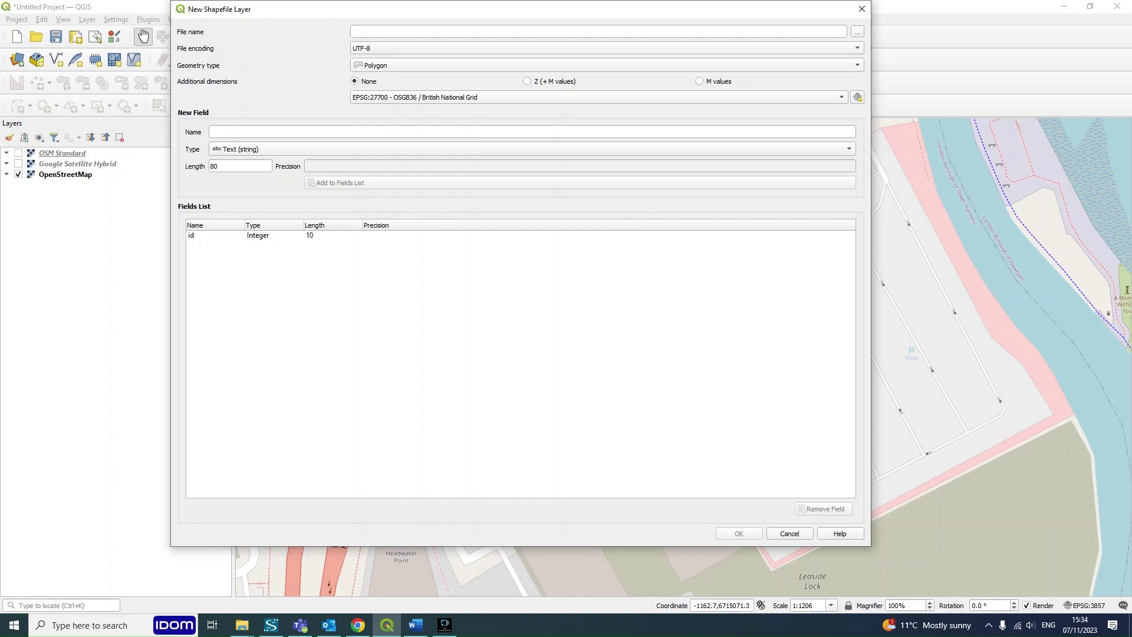
Step: Create a 'QGIS Layers' folder inside Desktop > Training Tutorials and open it
{"action": "left_click", "coordinate": [857, 36]}
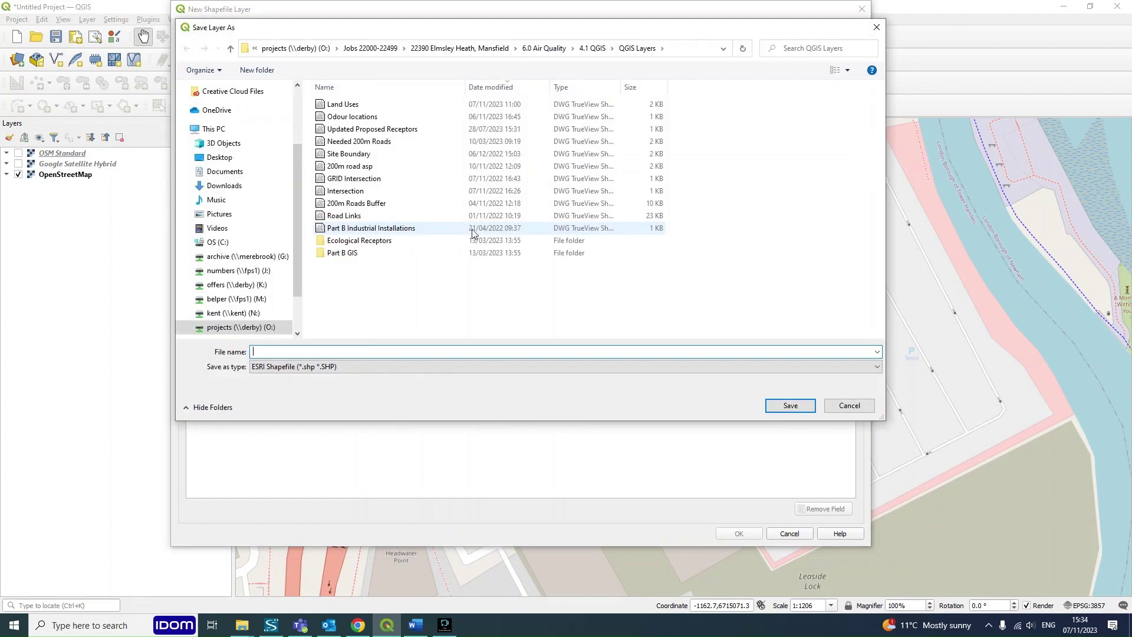
{"action": "left_click", "coordinate": [219, 157]}
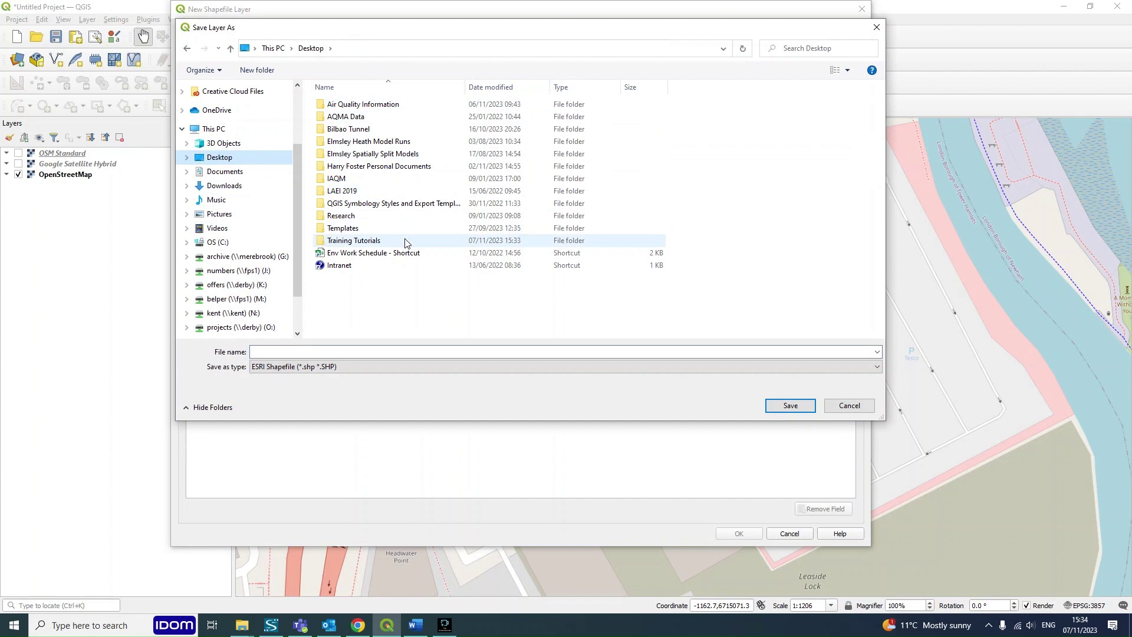
{"action": "double_click", "coordinate": [360, 242]}
{"action": "left_click", "coordinate": [266, 71]}
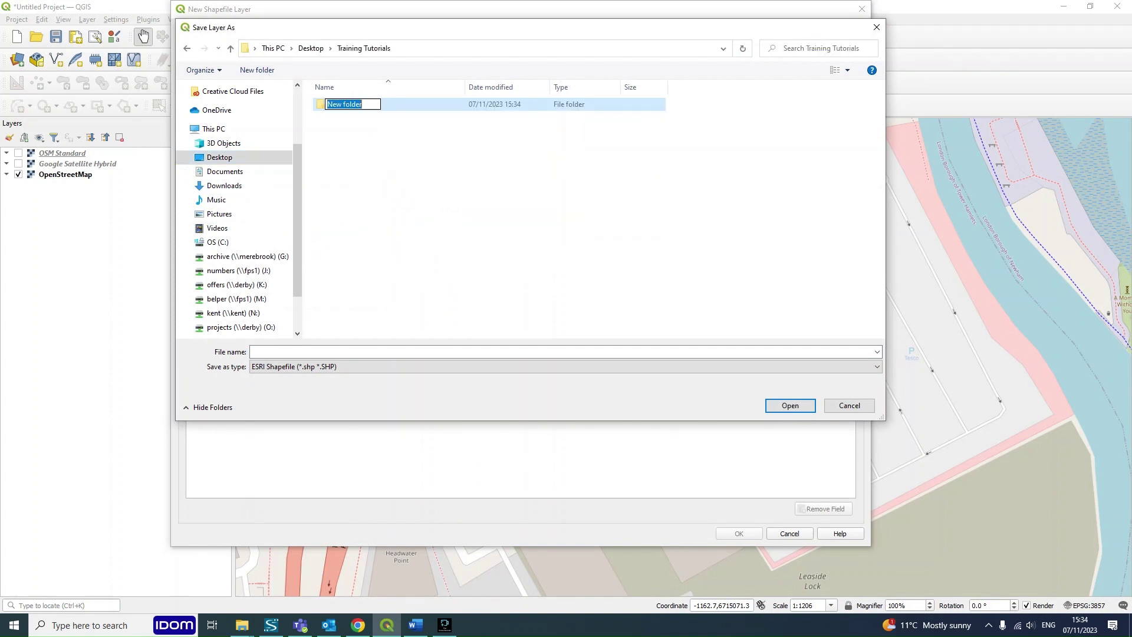
{"action": "type", "text": "QGIS"}
{"action": "key", "text": "BackSpace"}
{"action": "key", "text": "BackSpace"}
{"action": "type", "text": "IS Layers"}
{"action": "double_click", "coordinate": [405, 112]}
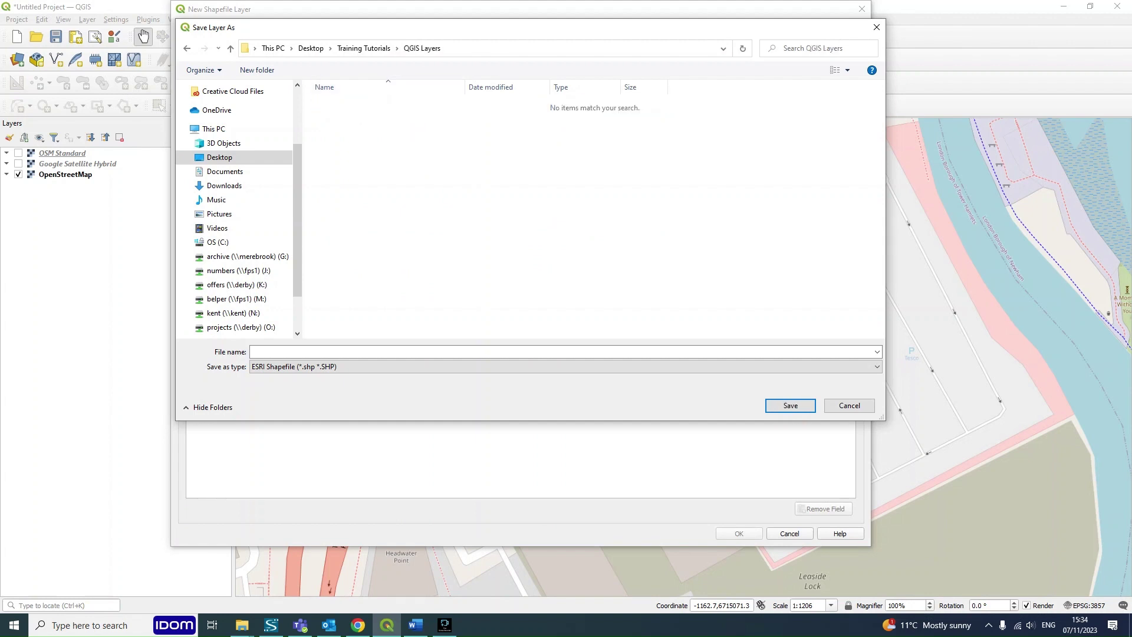
Step: Save the shapefile as Site Boundary.shp and add the layer to the project
{"action": "left_click", "coordinate": [276, 351]}
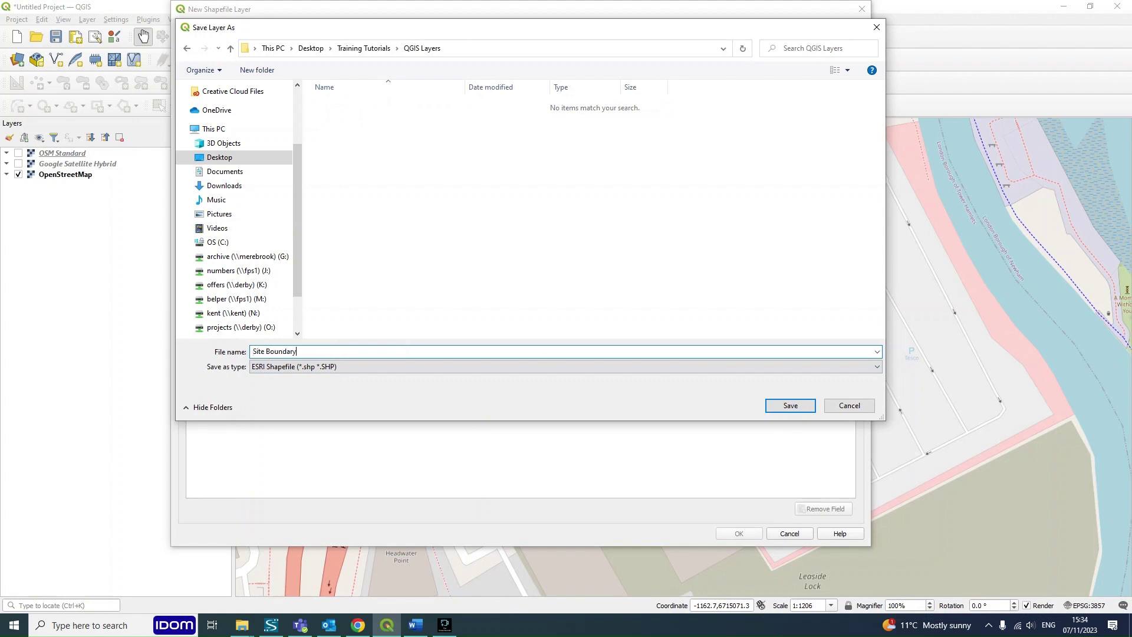
{"action": "left_click", "coordinate": [790, 405]}
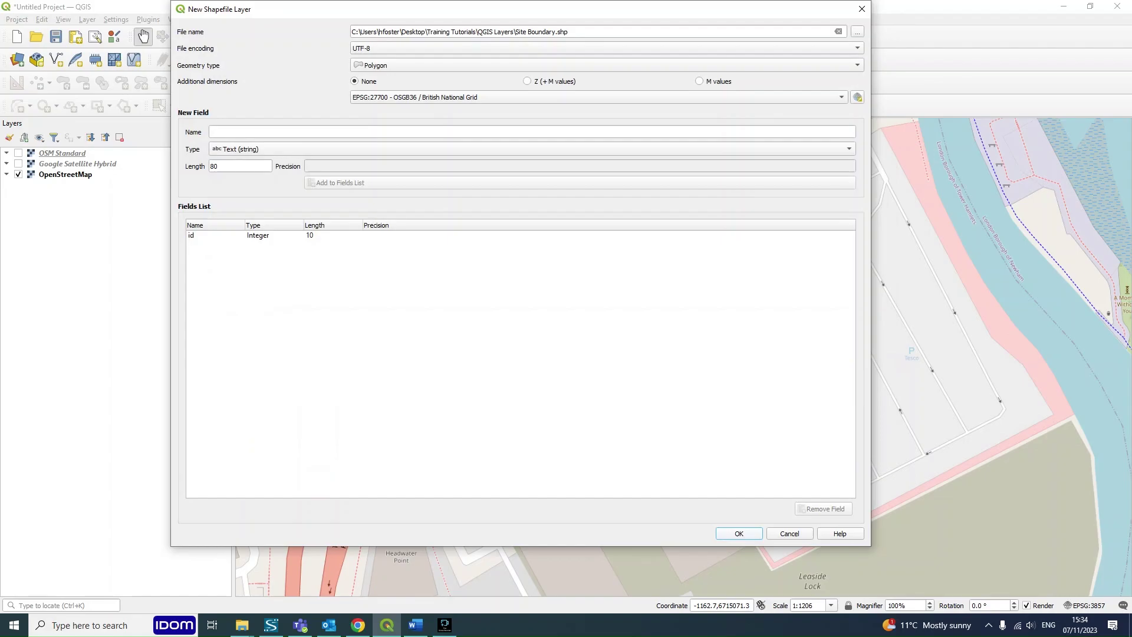
{"action": "left_click", "coordinate": [740, 536]}
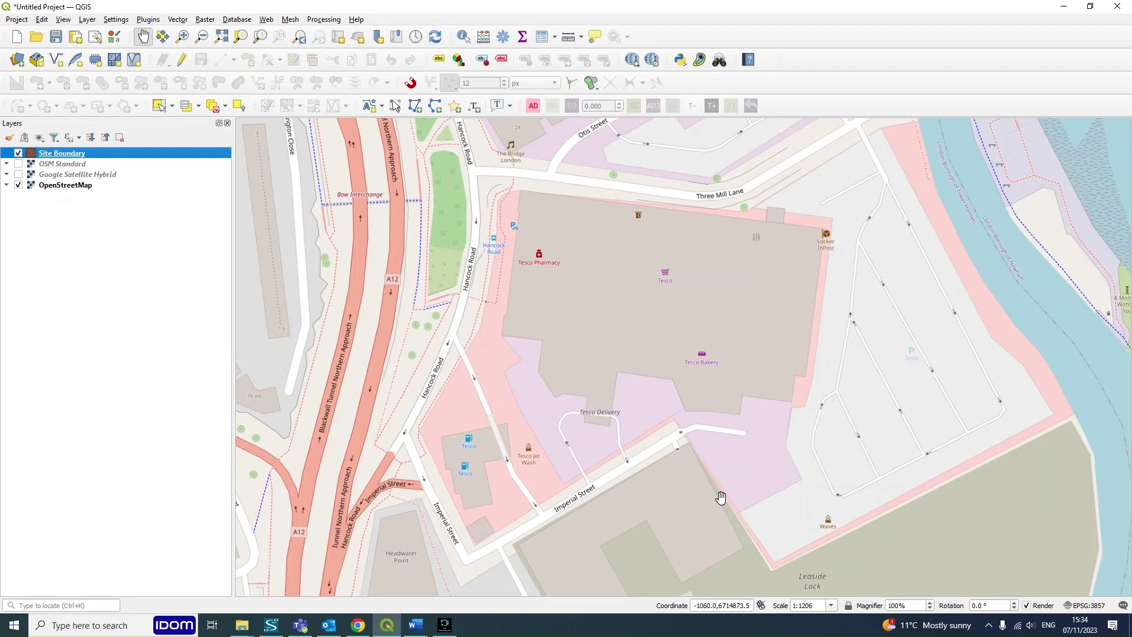
Step: Turn on editing for the Site Boundary layer with the Toggle Editing pencil
{"action": "left_click_drag", "start_coordinate": [784, 176], "coordinate": [790, 189]}
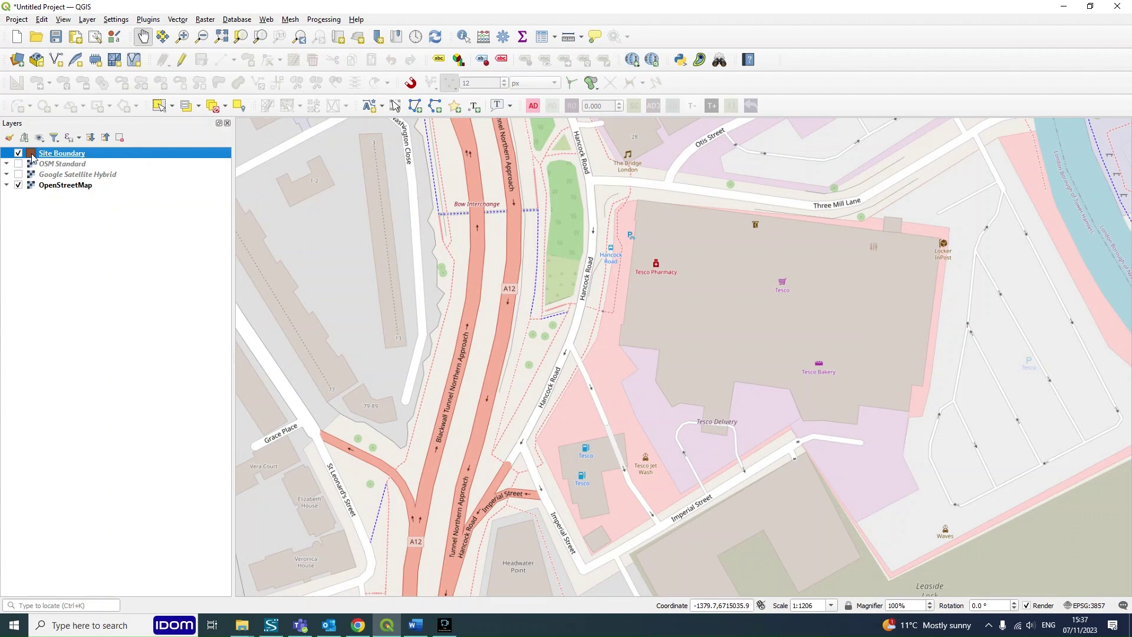
{"action": "left_click", "coordinate": [182, 60]}
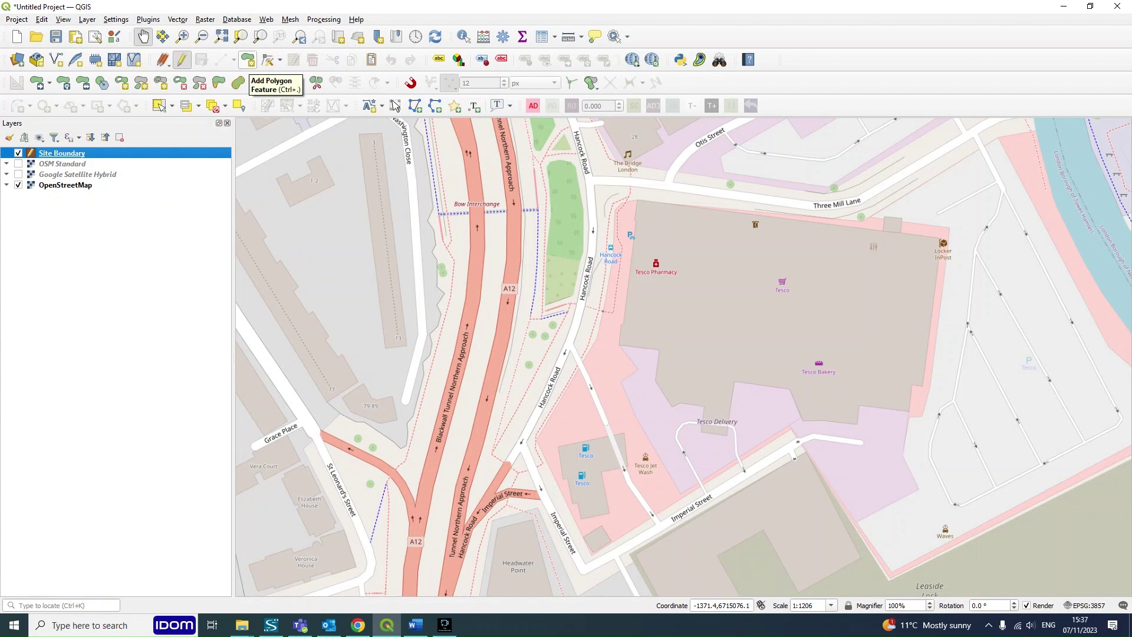
Step: Draw a polygon around the Tesco site and give it id 1
{"action": "left_click", "coordinate": [247, 60]}
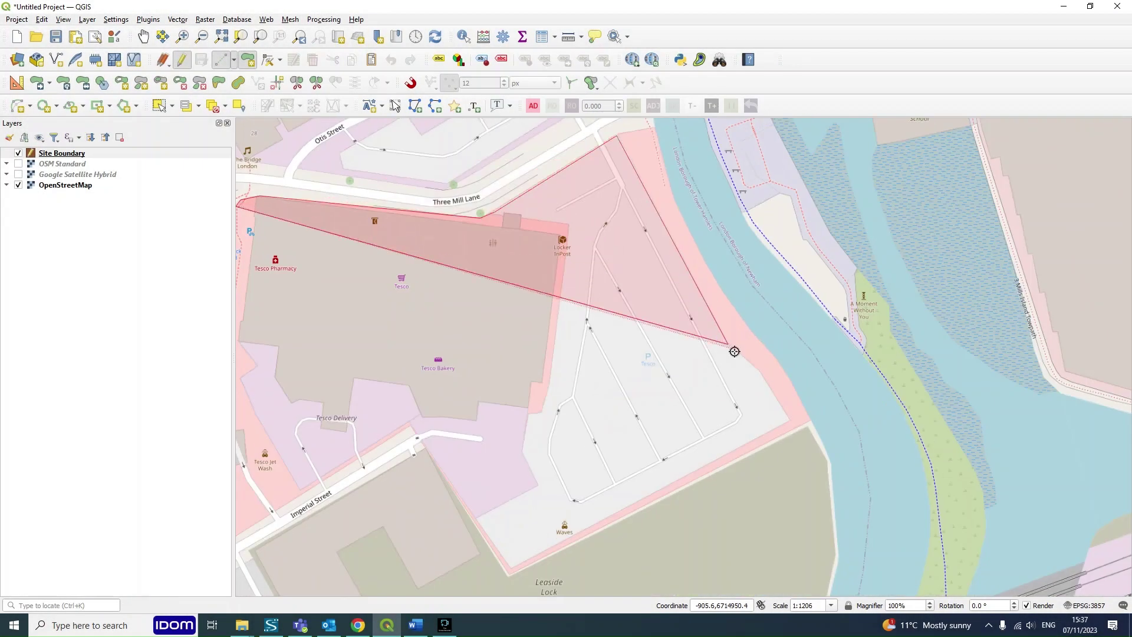
{"action": "left_click", "coordinate": [790, 421]}
{"action": "left_click", "coordinate": [511, 569]}
{"action": "left_click", "coordinate": [410, 429]}
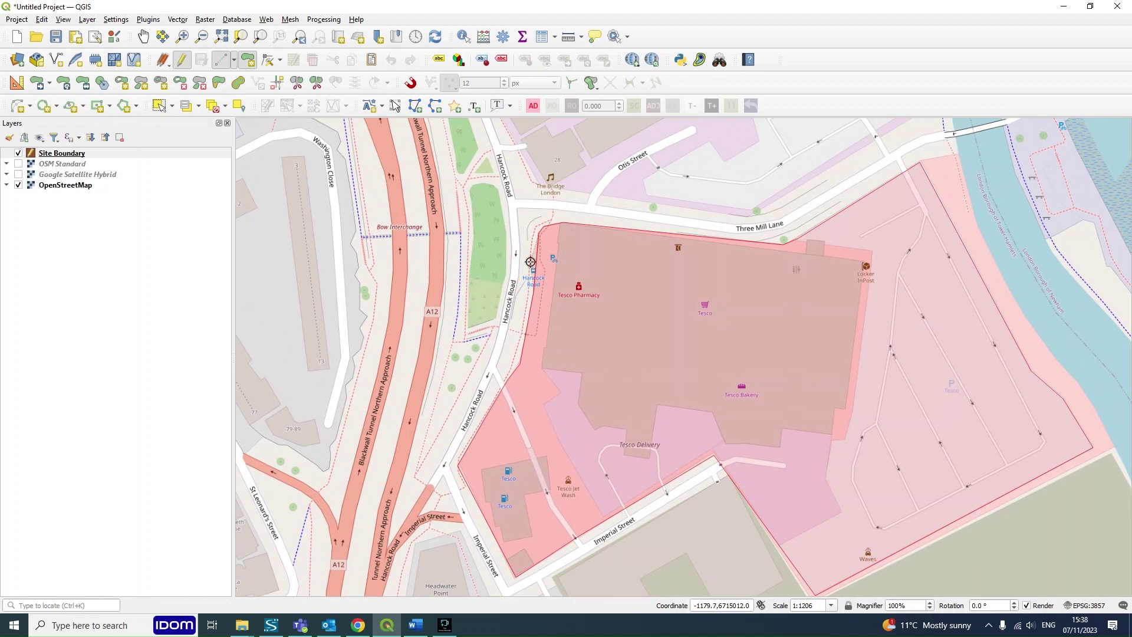
{"action": "right_click", "coordinate": [530, 262]}
{"action": "left_click_drag", "start_coordinate": [698, 458], "coordinate": [560, 256]}
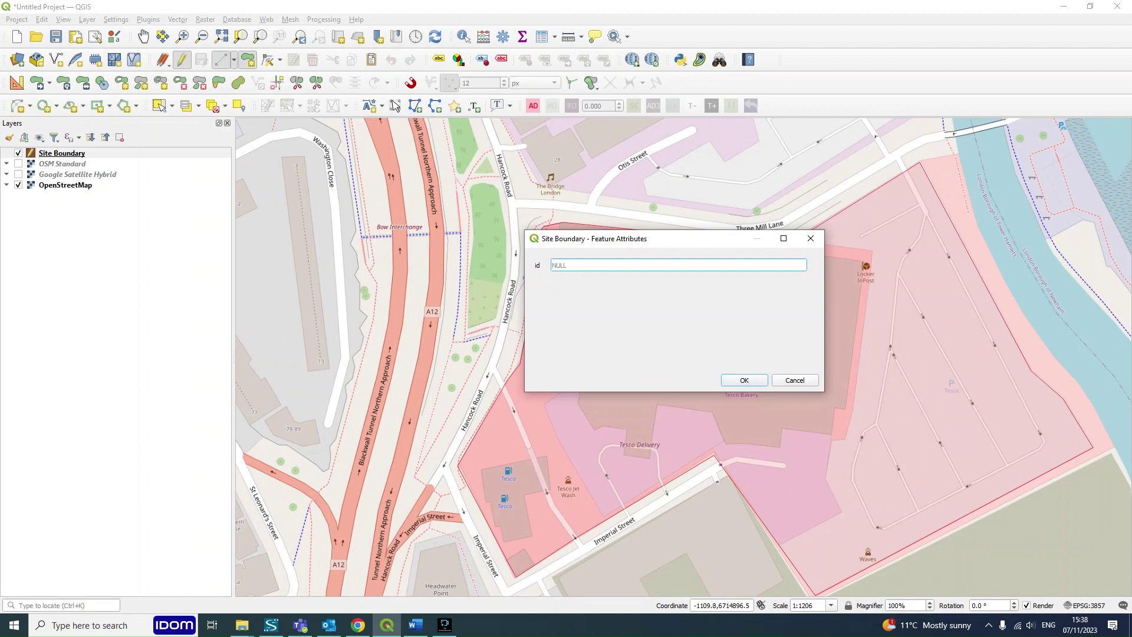
{"action": "type", "text": "1"}
{"action": "key", "text": "Return"}
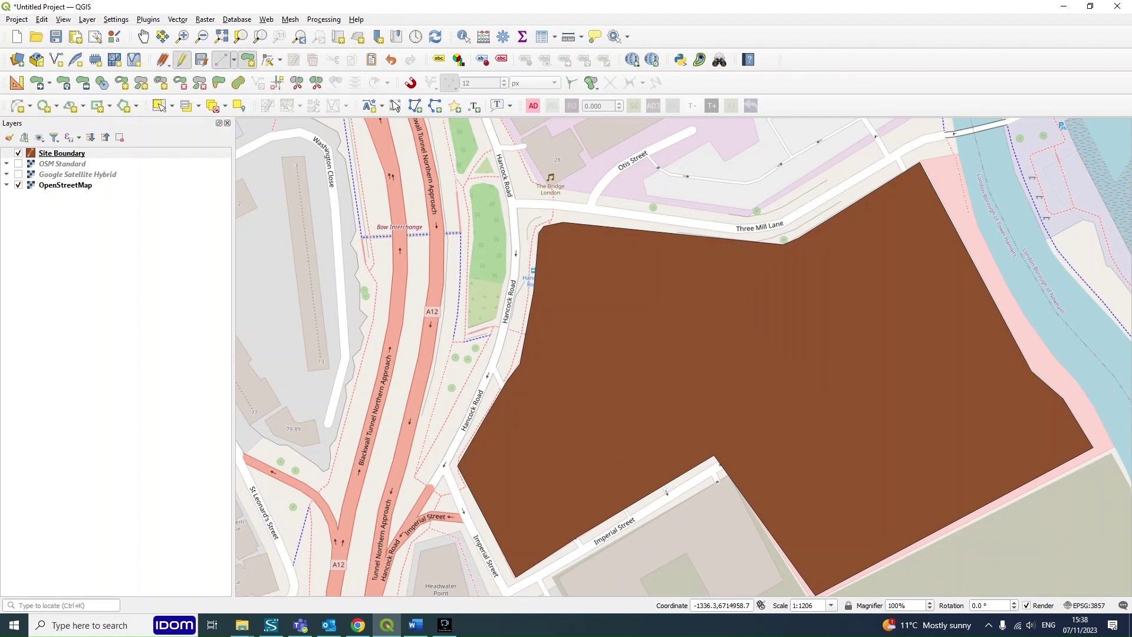
Step: Recentre the map on the site and open the Site Boundary layer properties
{"action": "scroll", "coordinate": [612, 258], "scroll_direction": "down", "scroll_amount": 3}
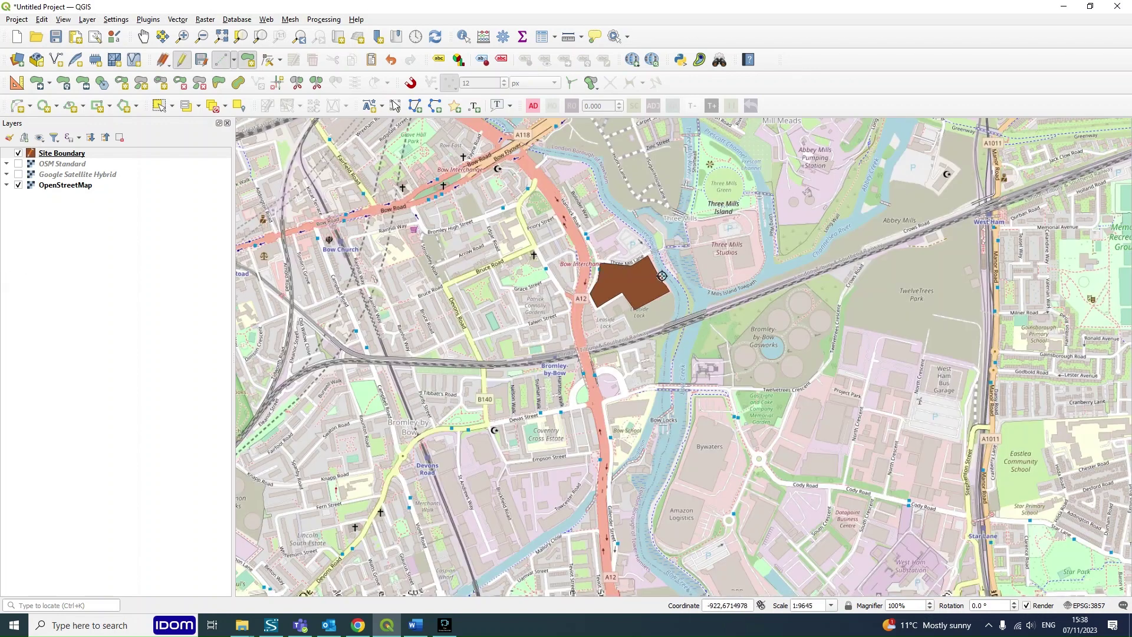
{"action": "left_click_drag", "start_coordinate": [636, 288], "coordinate": [642, 363]}
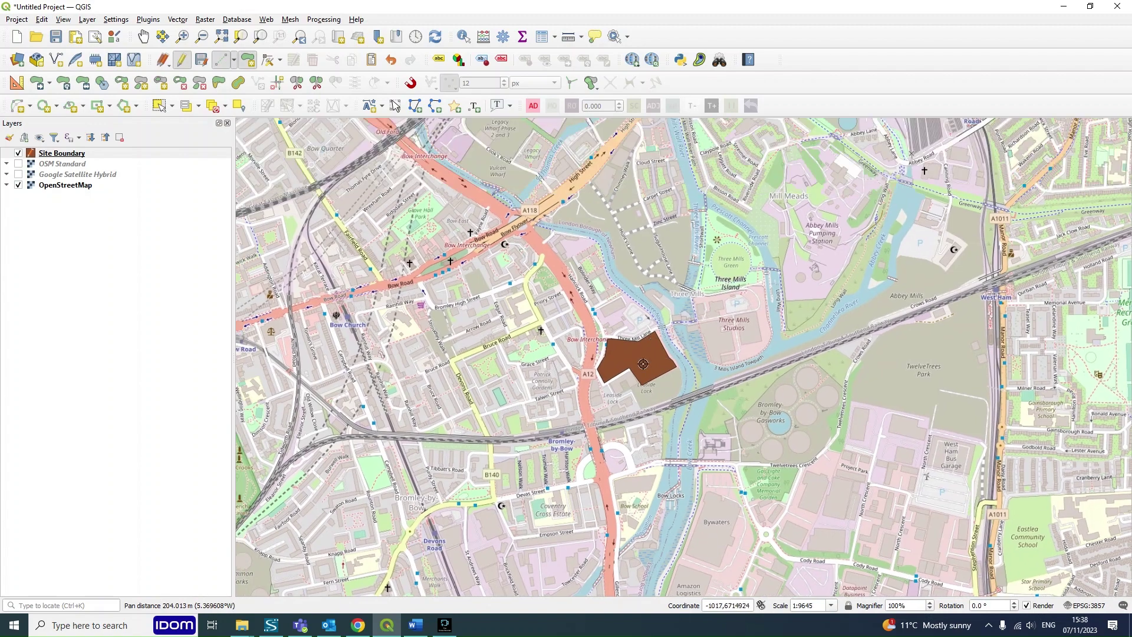
{"action": "scroll", "coordinate": [643, 364], "scroll_direction": "up", "scroll_amount": 1}
{"action": "left_click_drag", "start_coordinate": [595, 314], "coordinate": [536, 351]}
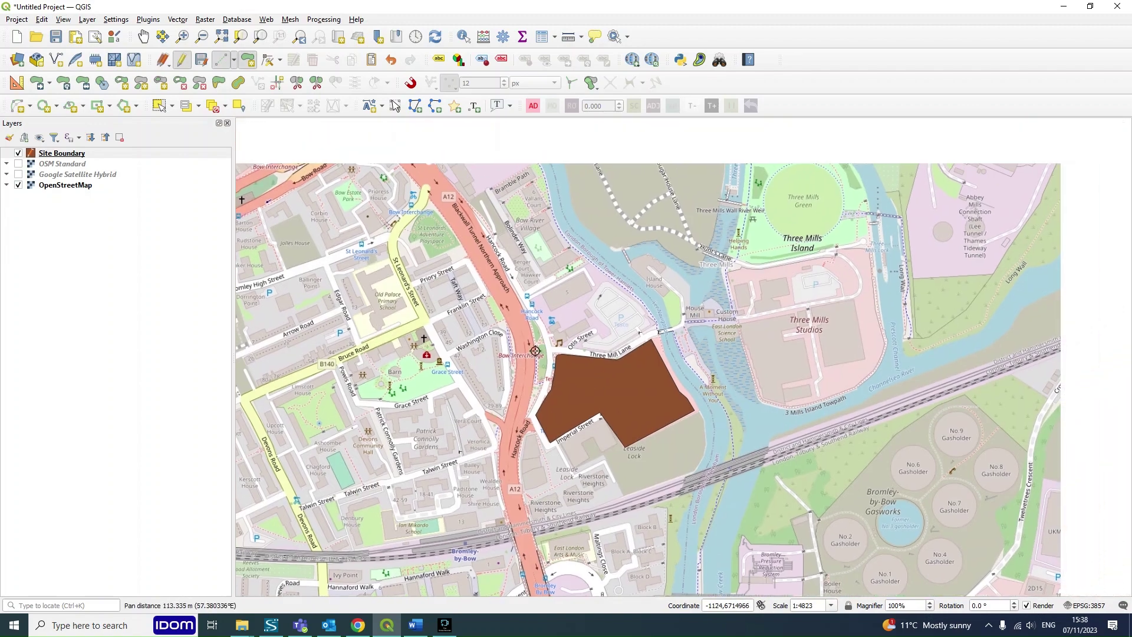
{"action": "double_click", "coordinate": [91, 158]}
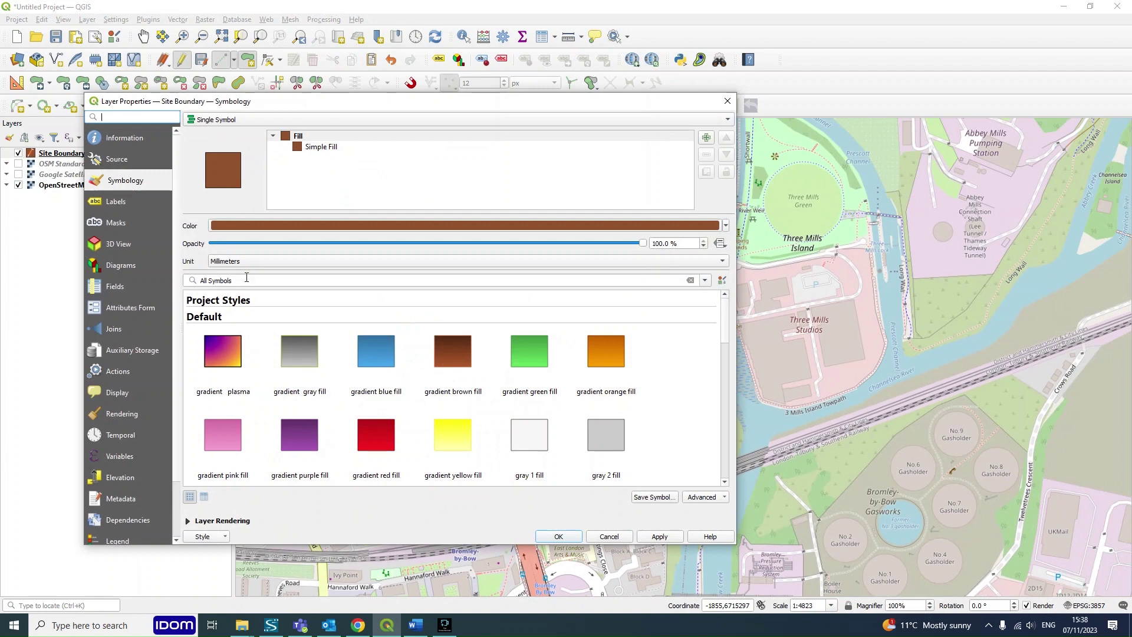
Step: Apply the 'outline red' symbol to Site Boundary and close the properties
{"action": "left_click_drag", "start_coordinate": [311, 103], "coordinate": [510, 120]}
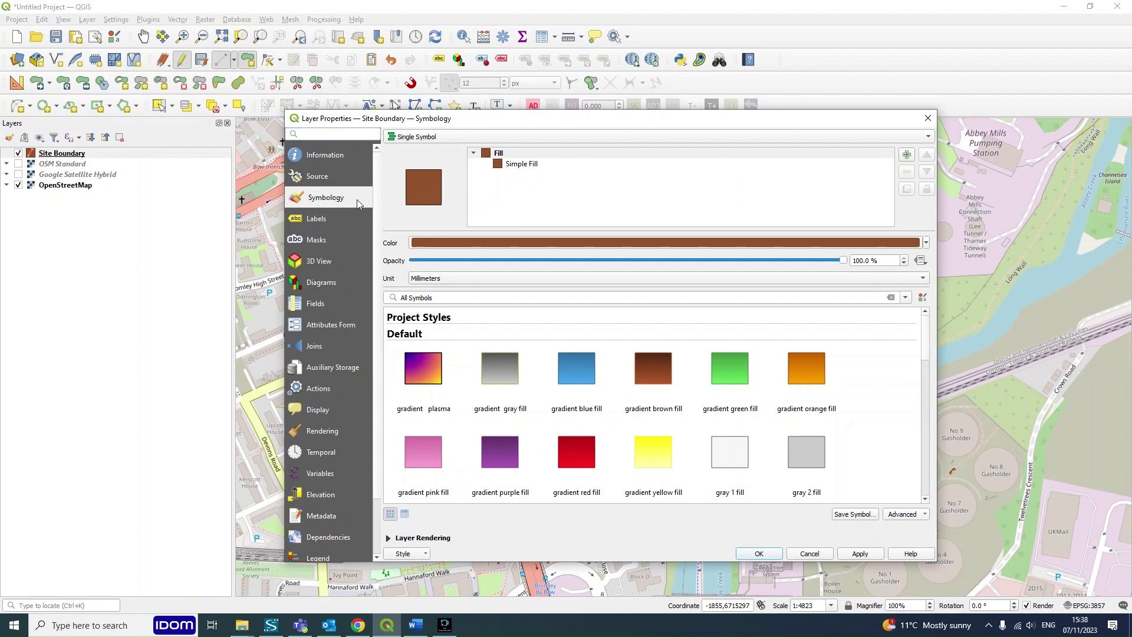
{"action": "scroll", "coordinate": [721, 414], "scroll_direction": "down", "scroll_amount": 6}
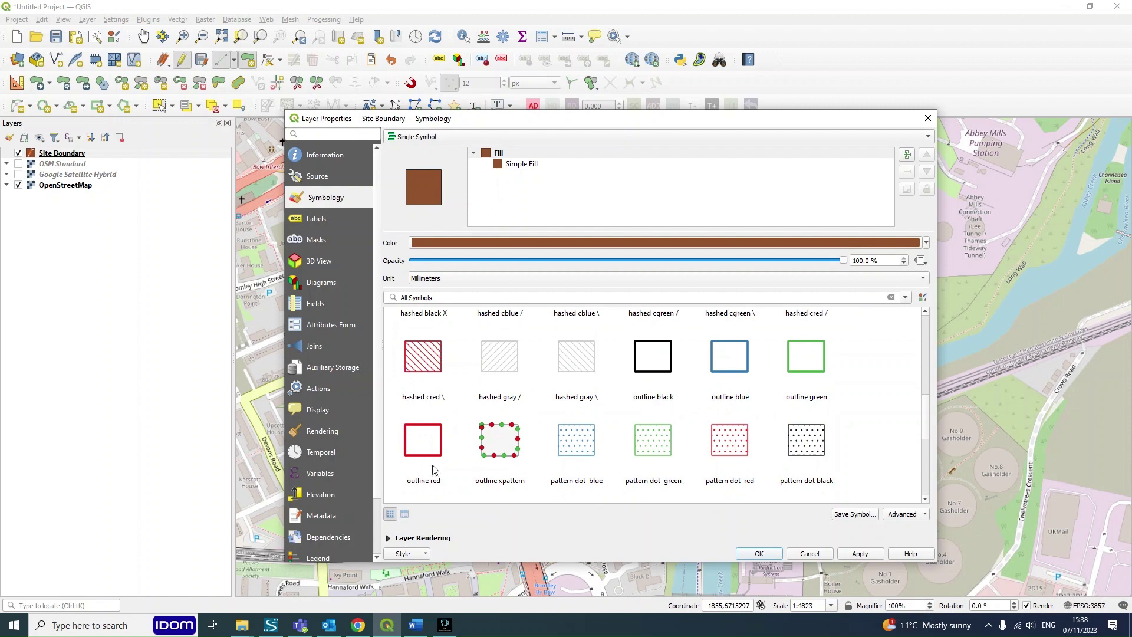
{"action": "left_click", "coordinate": [429, 452]}
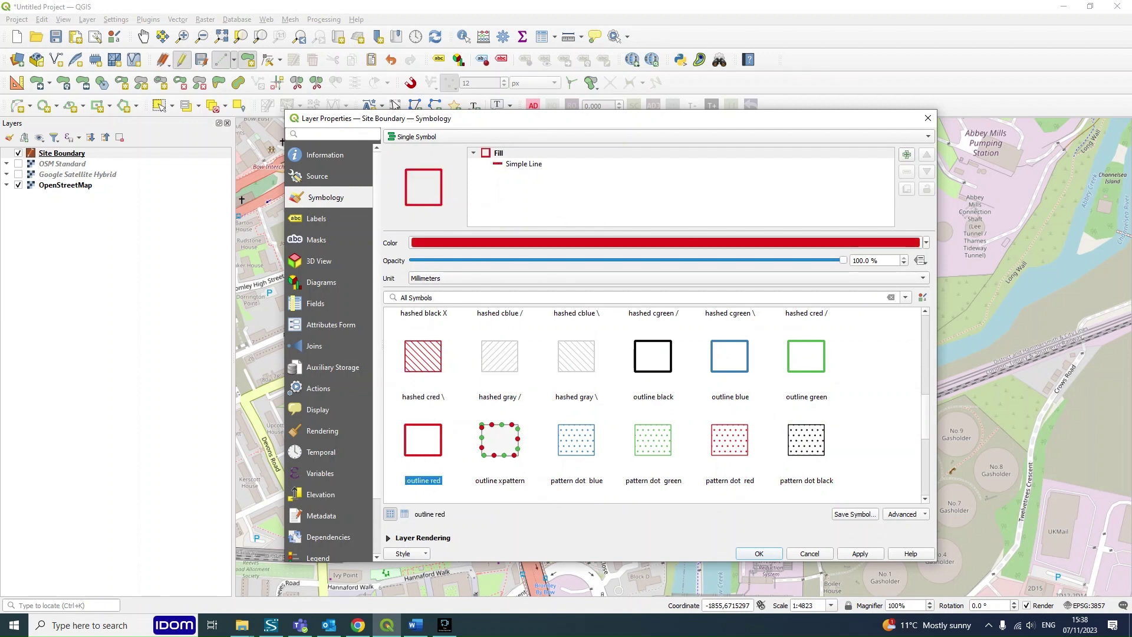
{"action": "key", "text": "Return"}
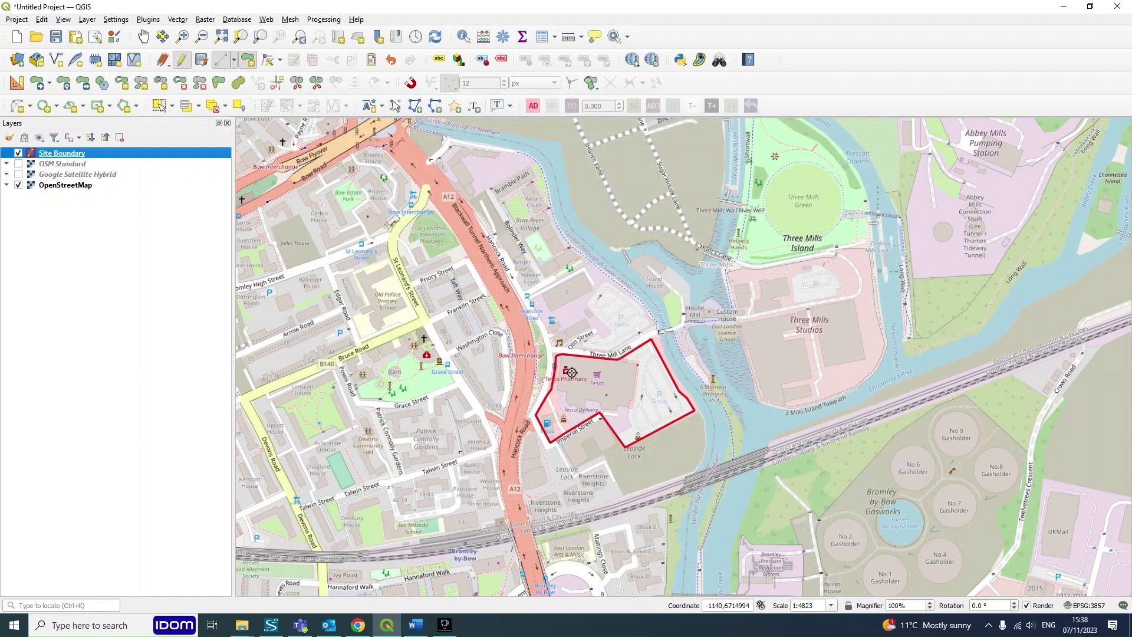
Step: Stop editing the Site Boundary layer, saving the changes
{"action": "scroll", "coordinate": [590, 388], "scroll_direction": "up", "scroll_amount": 1}
{"action": "left_click_drag", "start_coordinate": [726, 402], "coordinate": [719, 360]}
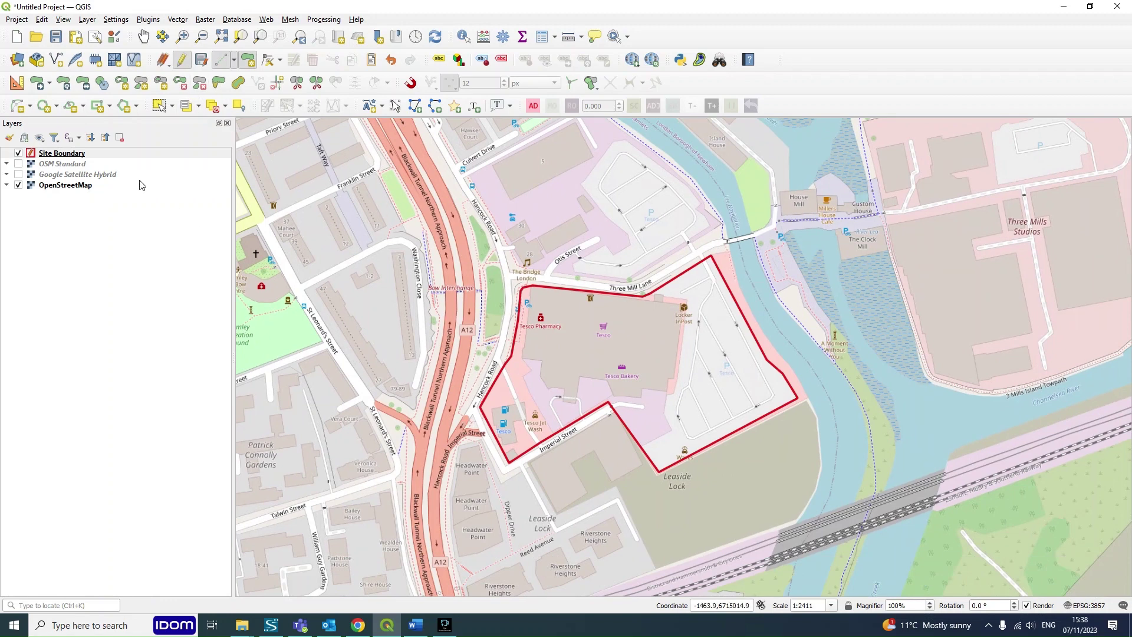
{"action": "left_click", "coordinate": [182, 60]}
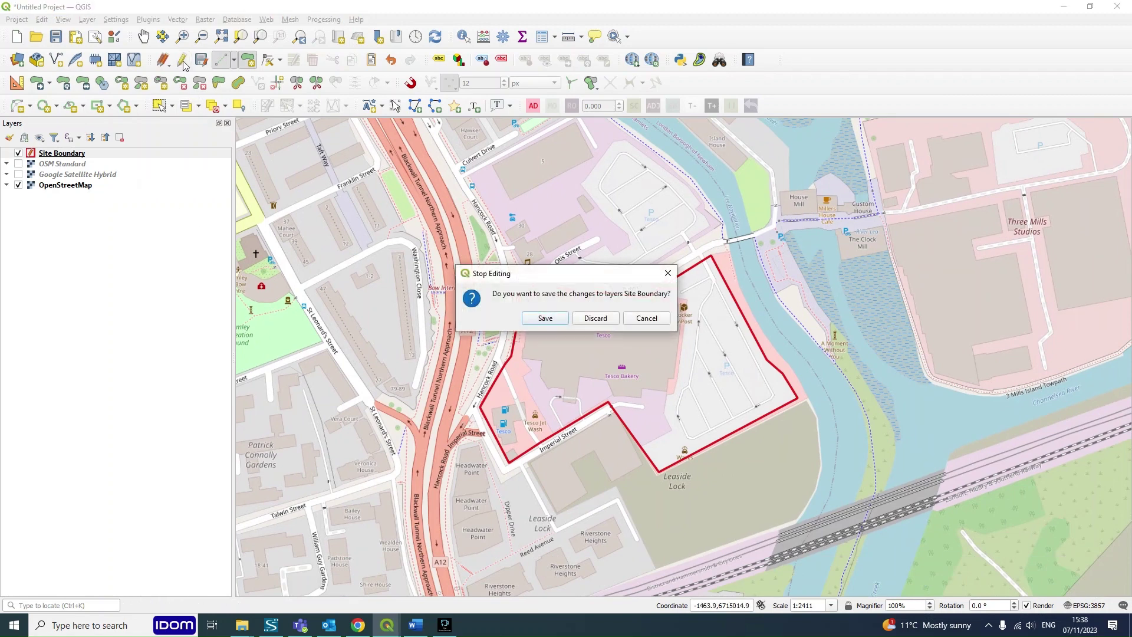
{"action": "left_click", "coordinate": [545, 317]}
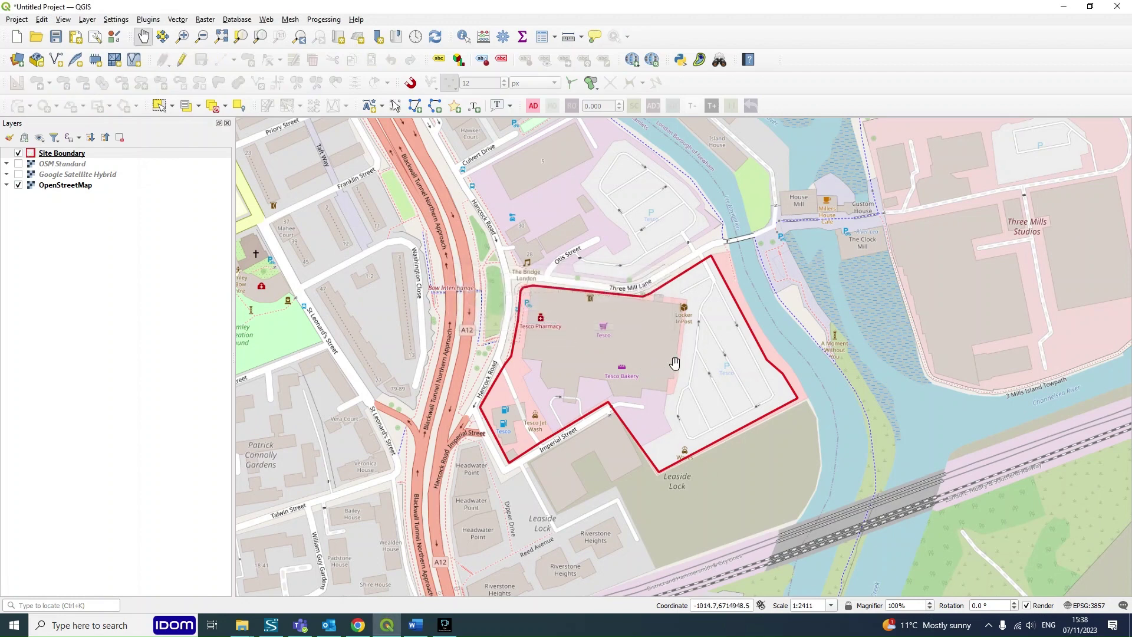